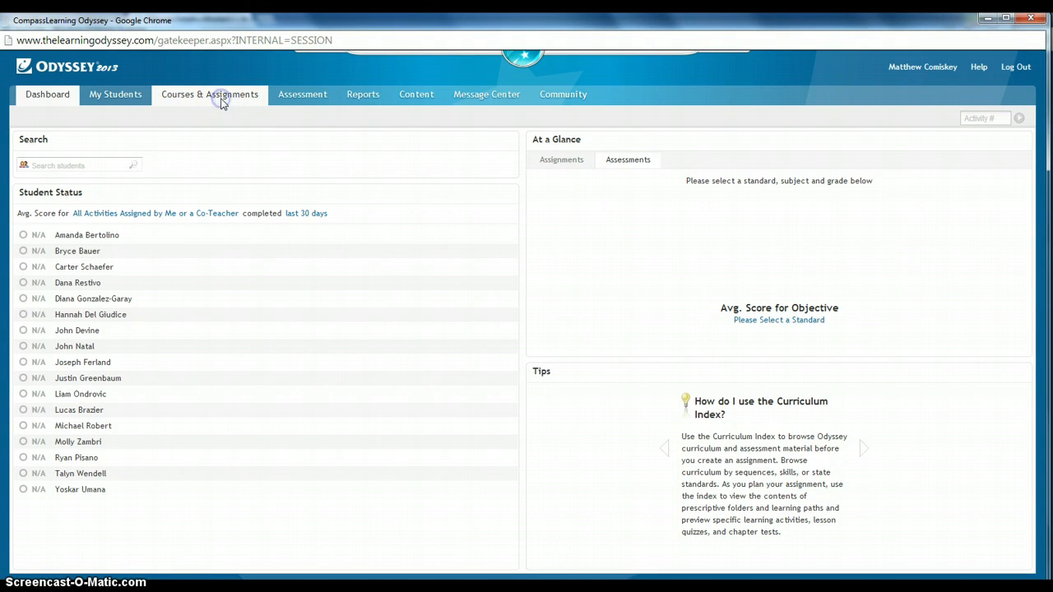
Open the Assignment Builder and display the level 3 Math content of the Odyssey Curriculum.
left_click(221, 103)
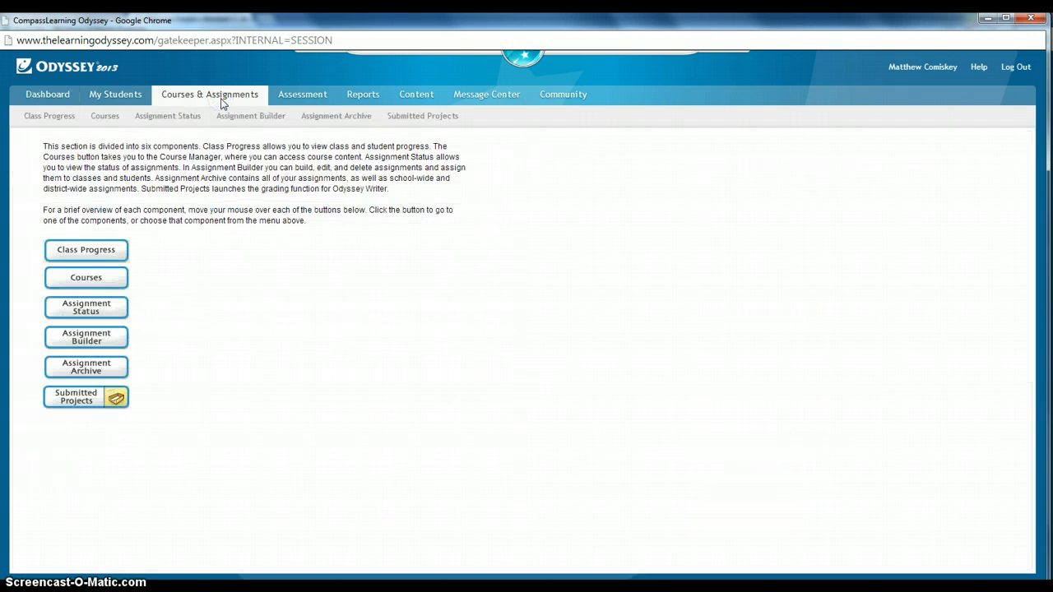
left_click(86, 337)
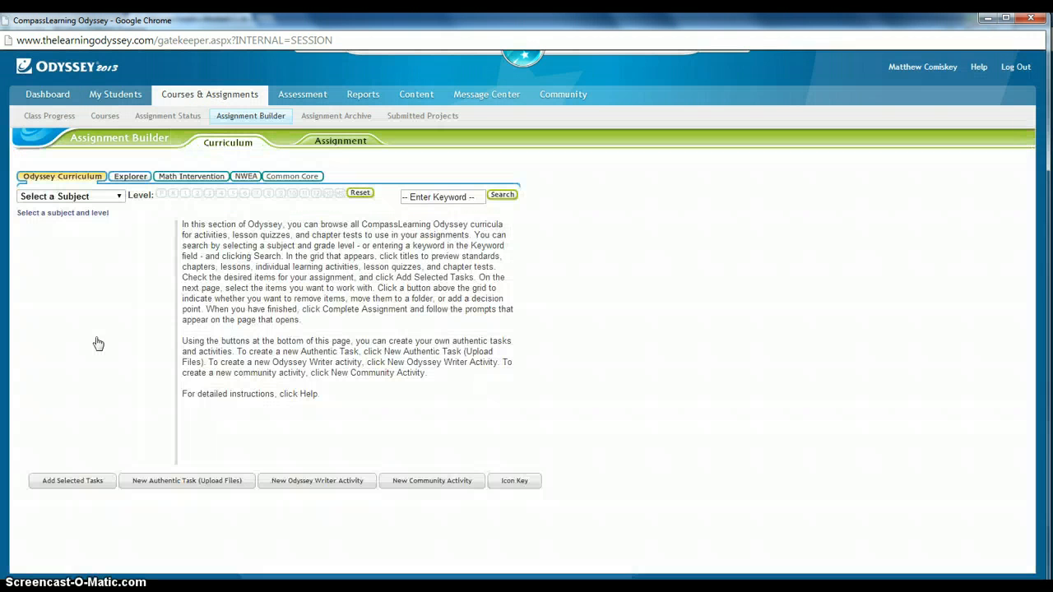
left_click(70, 196)
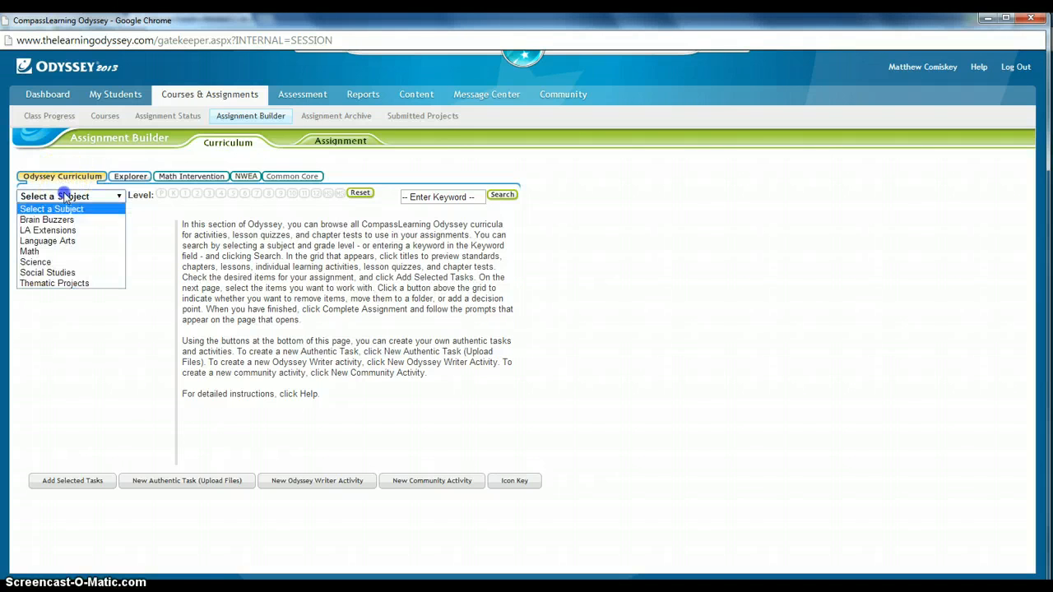
left_click(53, 251)
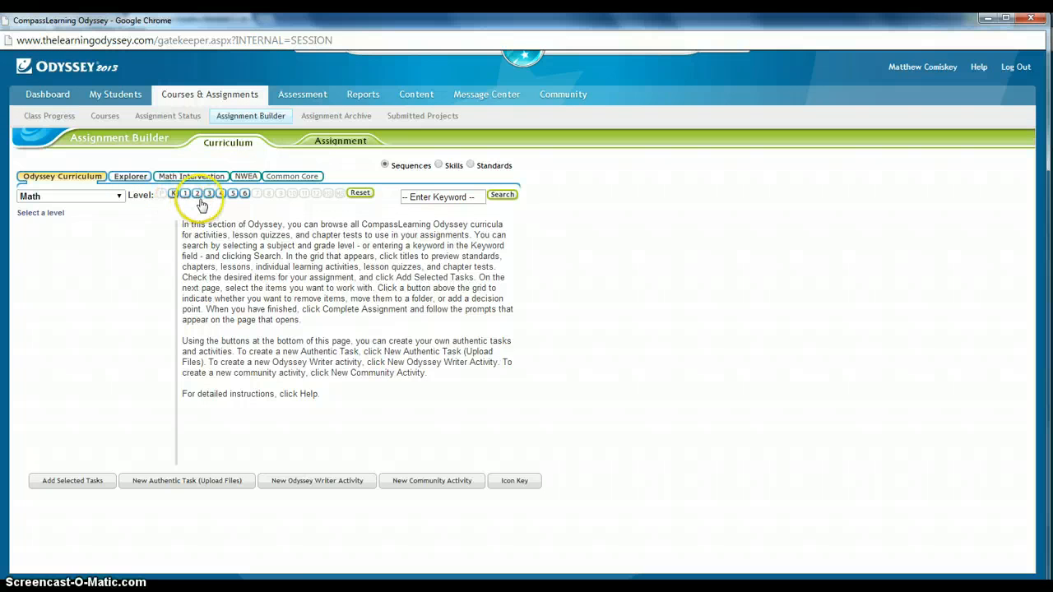
left_click(209, 193)
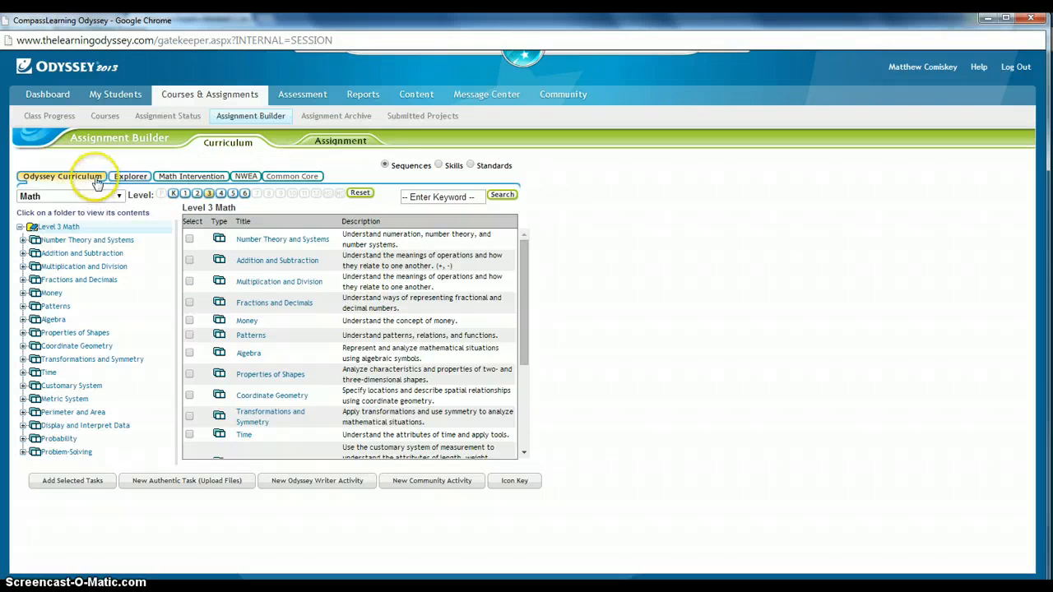
Switch to the Common Core curriculum at Math level 2 and open the activities for standard 2.G.2.
left_click(283, 180)
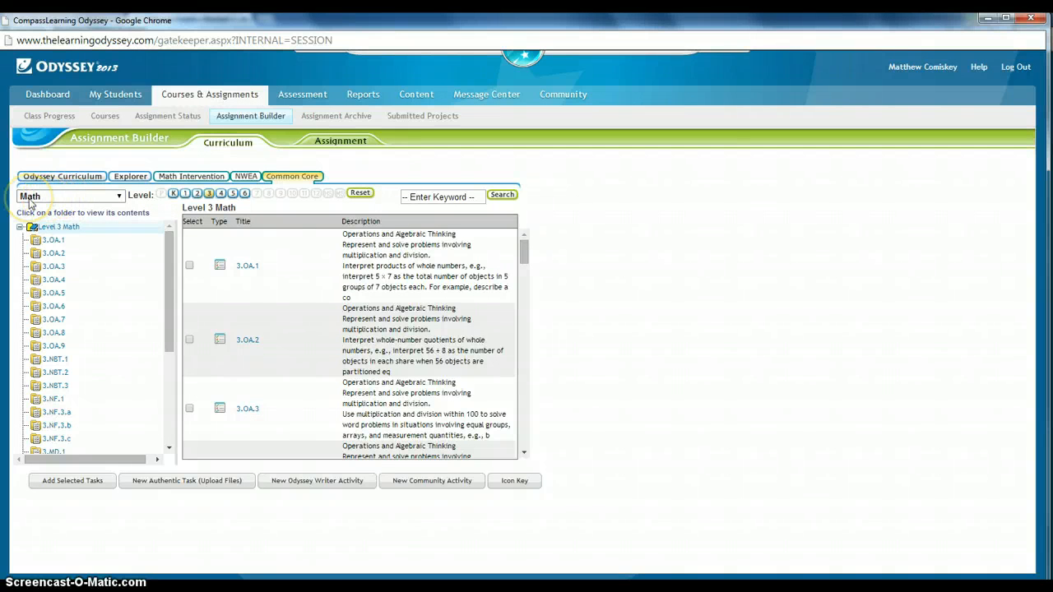
left_click(197, 194)
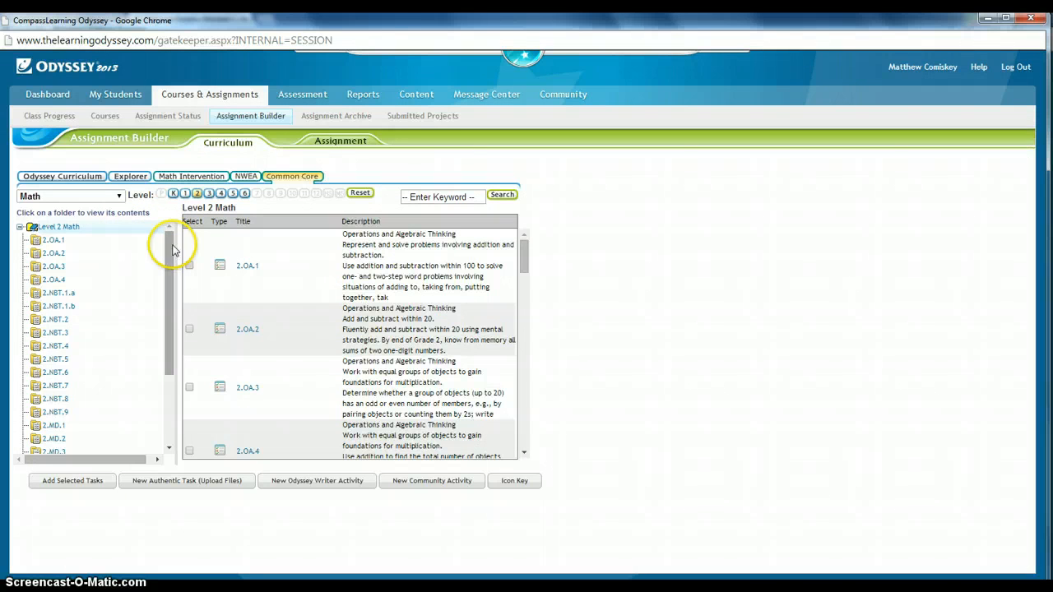
left_click_drag(170, 254, 178, 335)
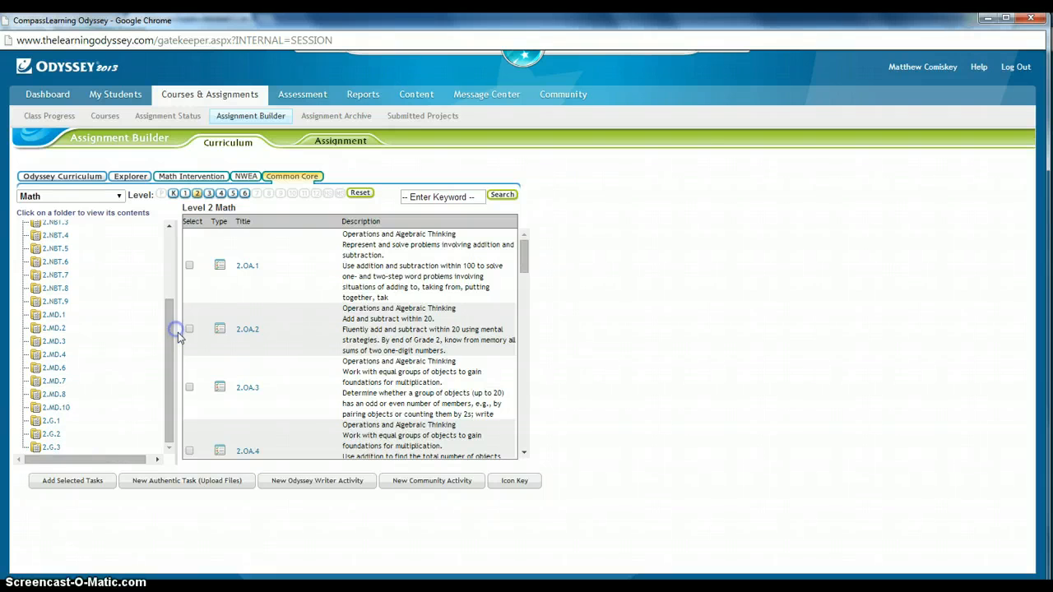
left_click(58, 433)
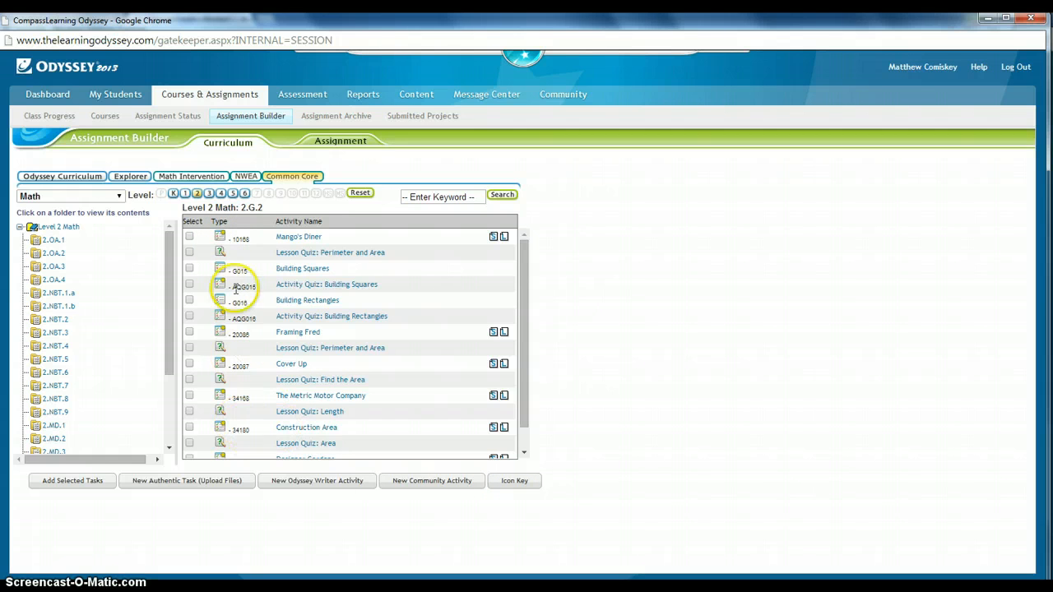
Preview the Mango's Diner learning activity and close its preview window.
left_click(290, 238)
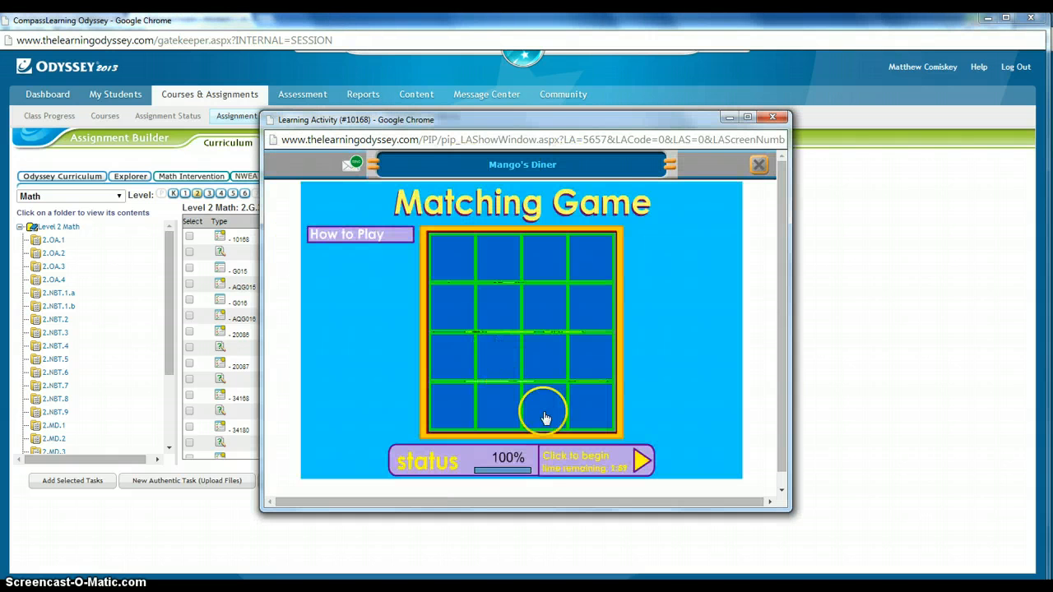
left_click(772, 117)
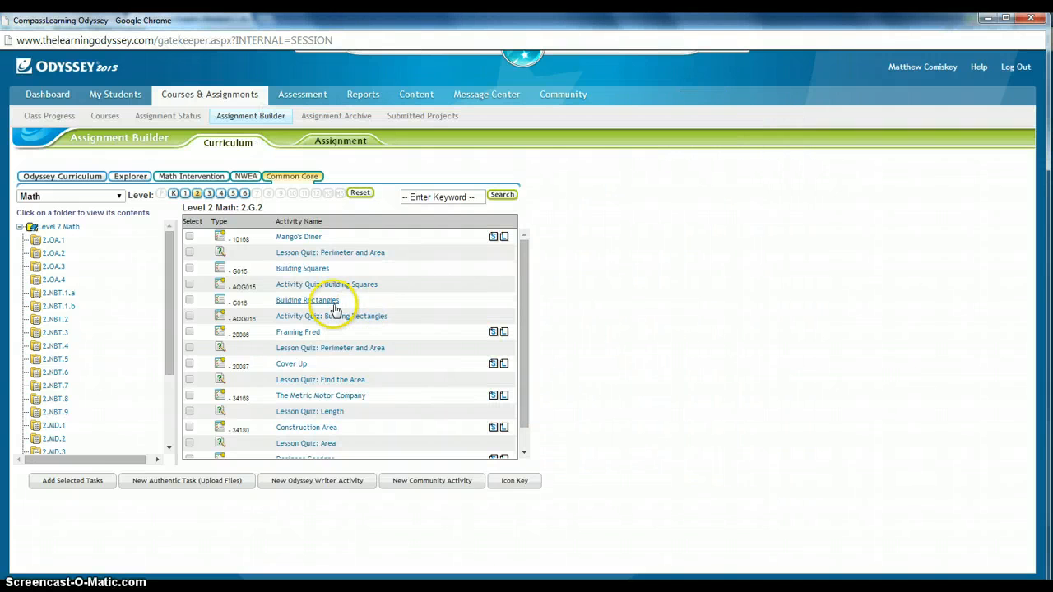
left_click(301, 271)
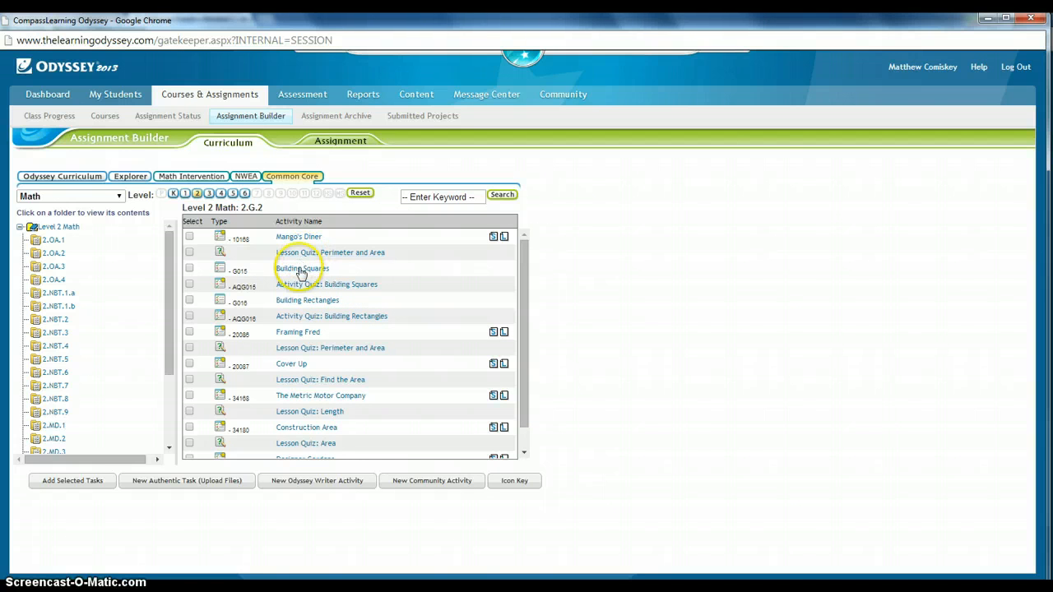
left_click(287, 236)
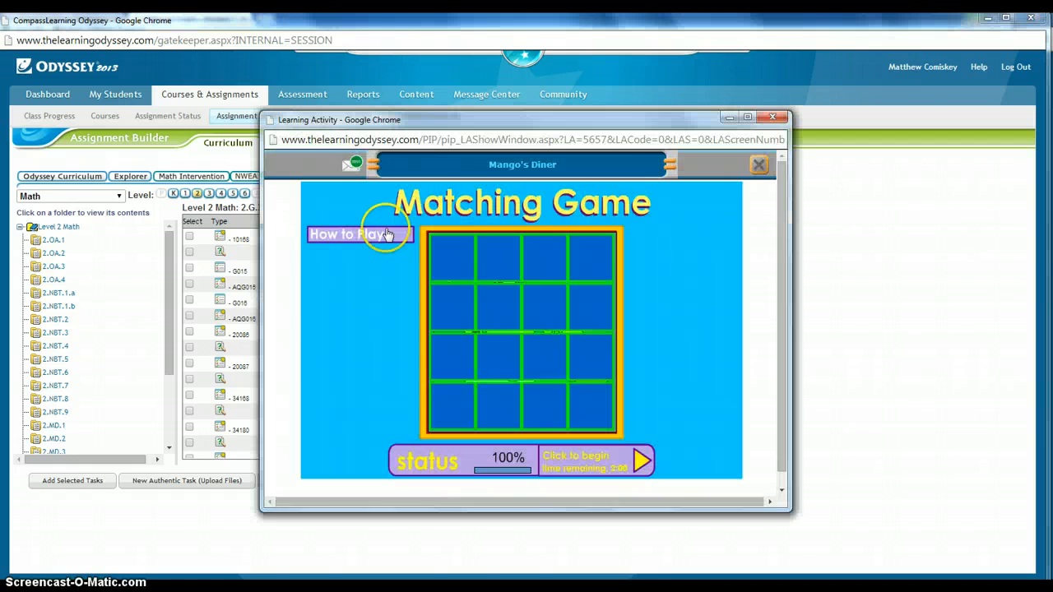
left_click(774, 119)
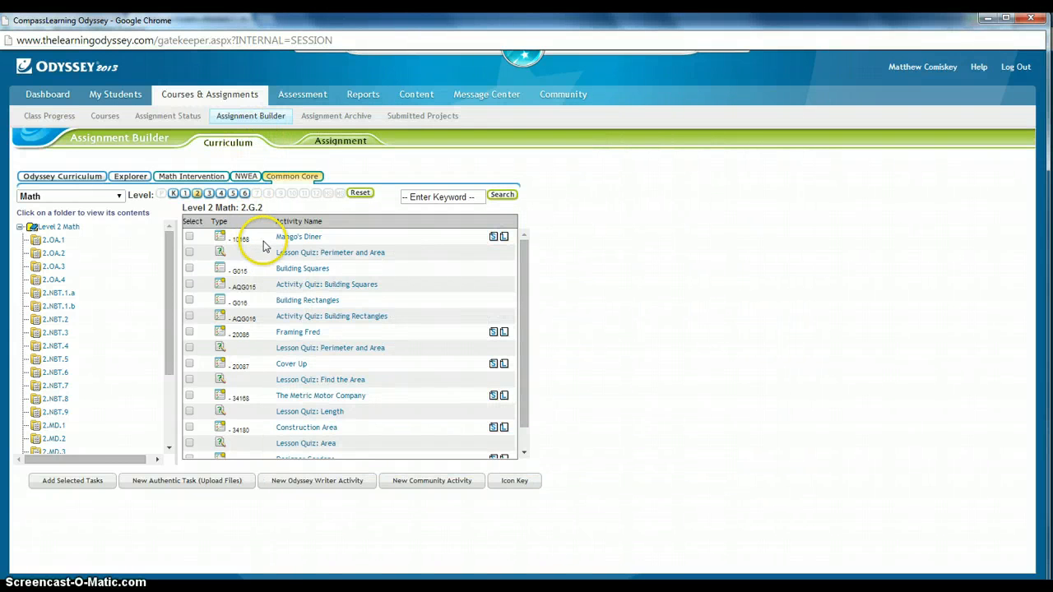
Select every activity and quiz listed under standard 2.G.2 and add them to a new assignment.
left_click(191, 237)
left_click(190, 252)
left_click(190, 269)
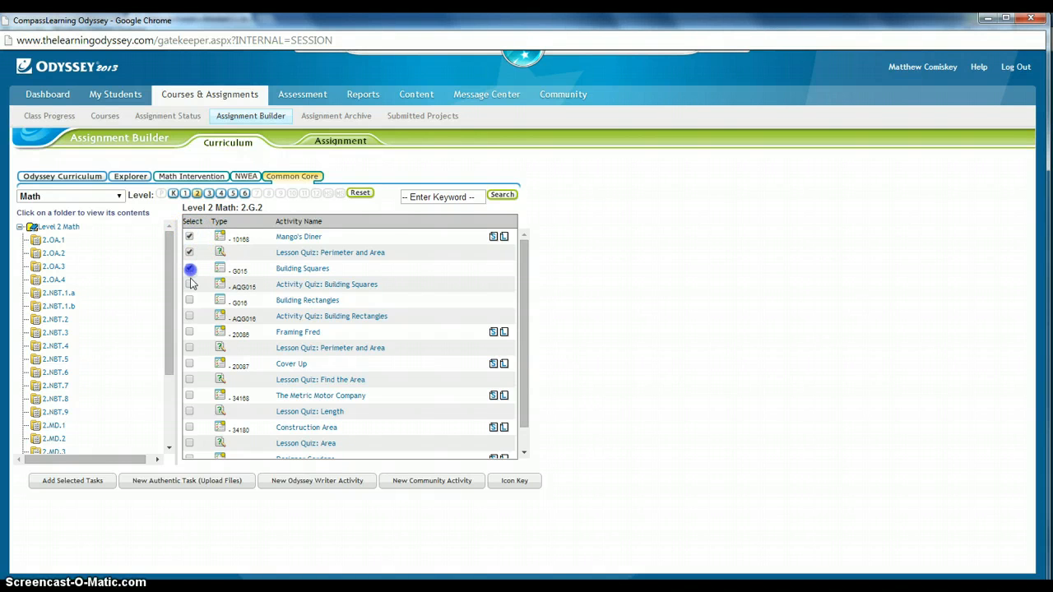
left_click(190, 301)
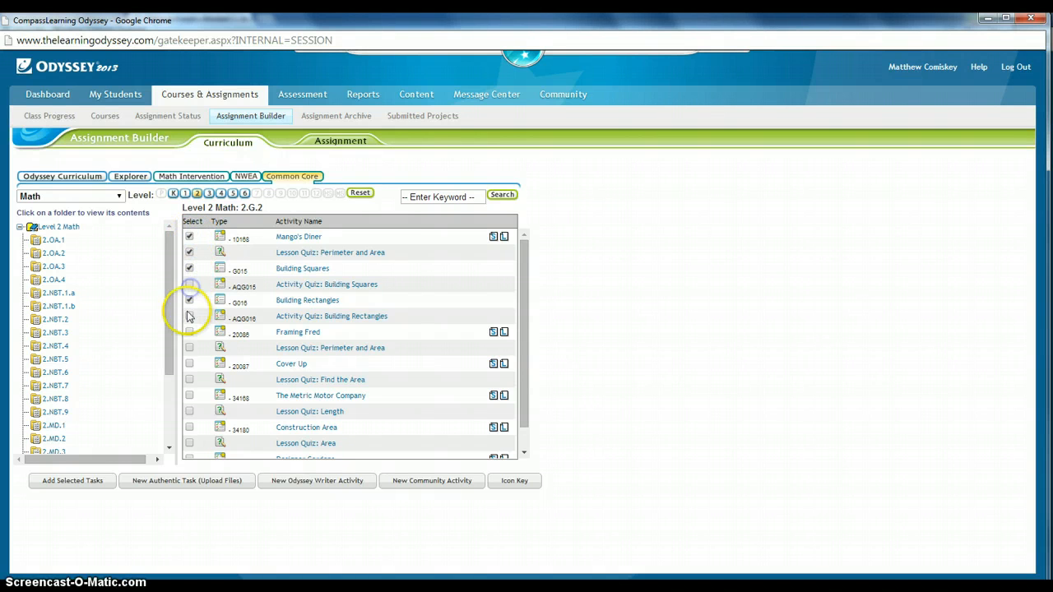
left_click(189, 284)
left_click(189, 317)
left_click(190, 318)
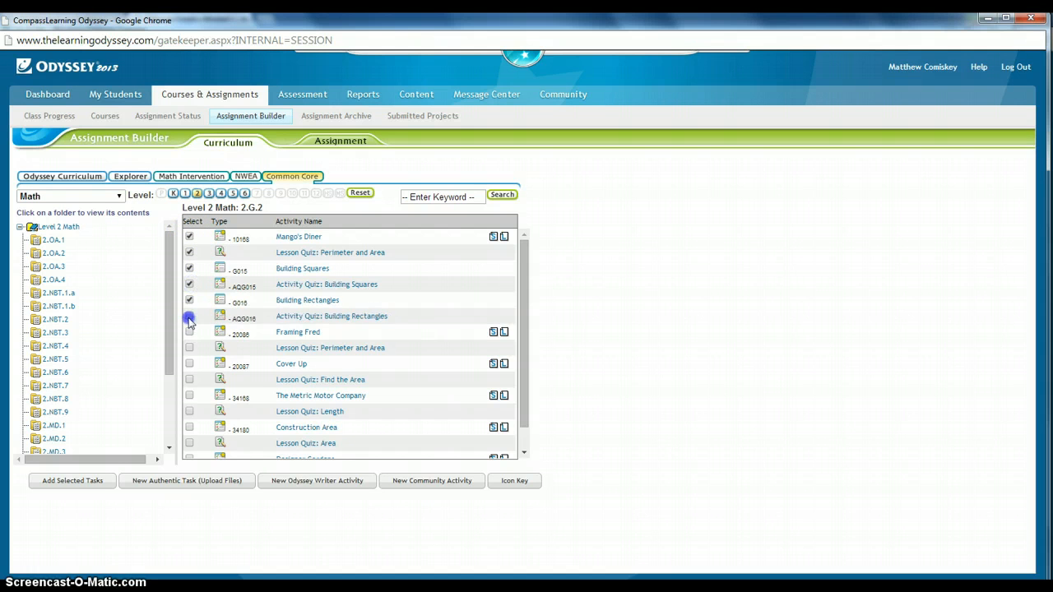
left_click(189, 349)
left_click(189, 363)
left_click(189, 396)
scroll(194, 362, "down", 1)
left_click(188, 406)
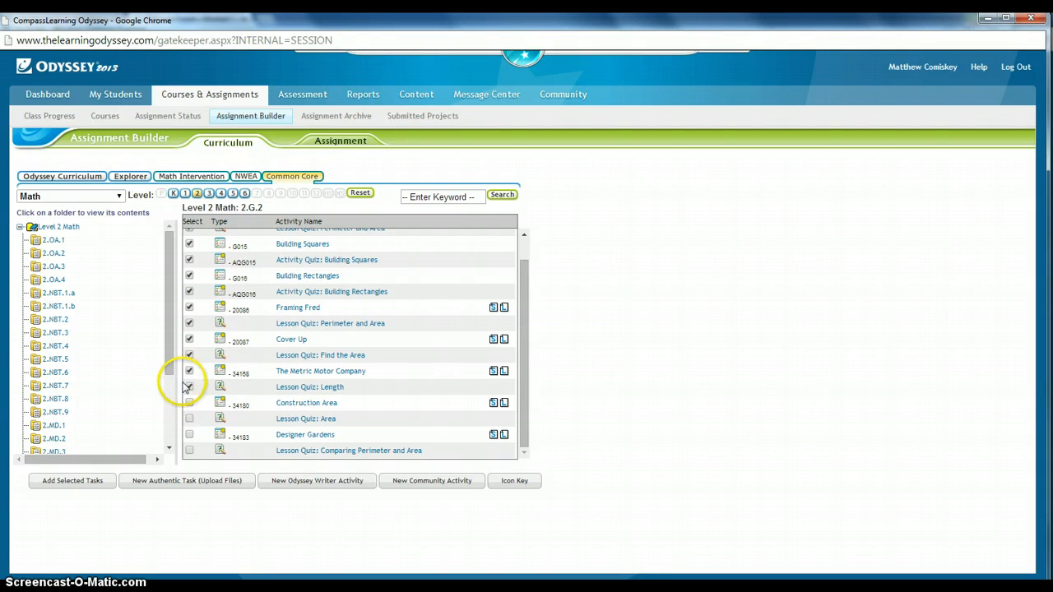
left_click(190, 402)
left_click(190, 418)
left_click(189, 434)
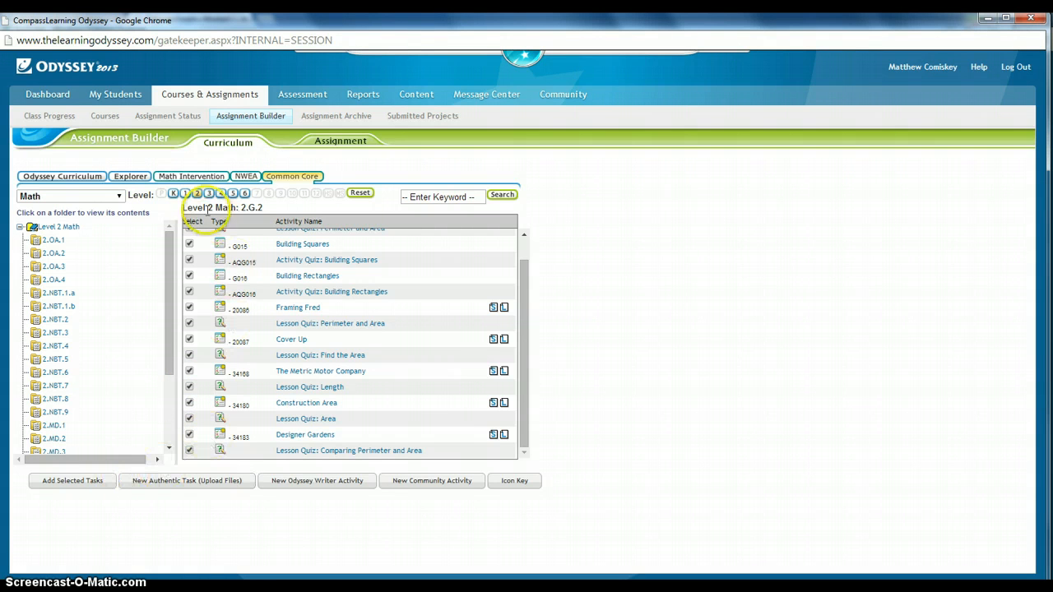
left_click(90, 485)
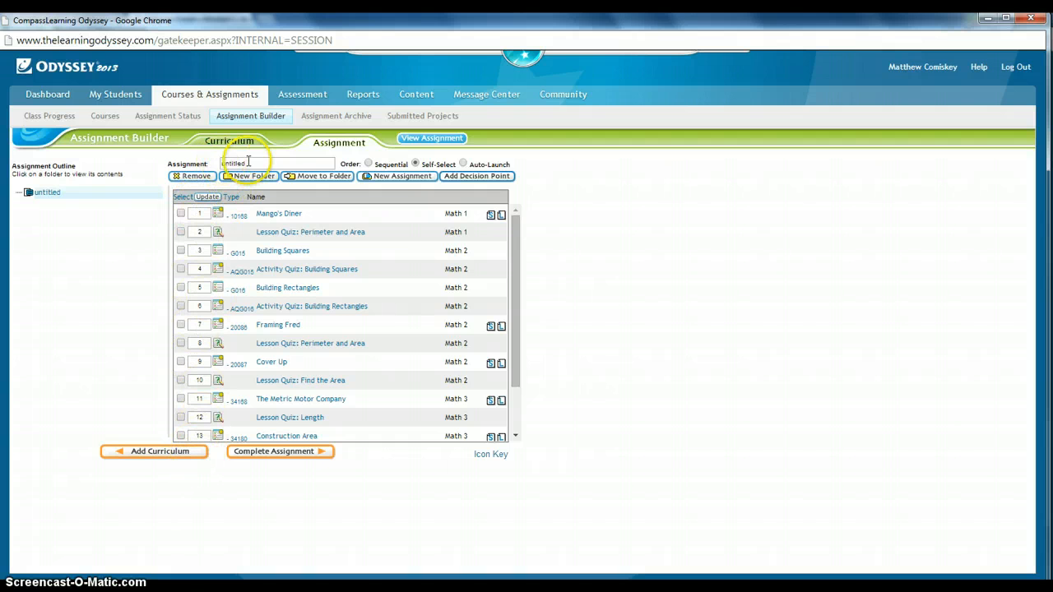
Name the assignment 2.G.2 and set its order to Sequential.
left_click_drag(249, 162, 213, 162)
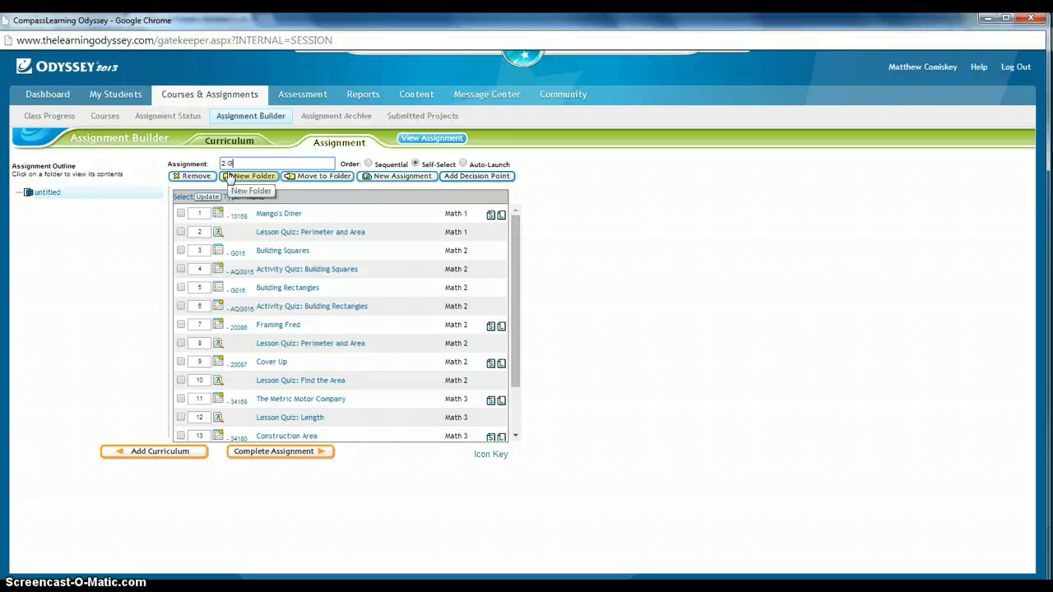
left_click(370, 165)
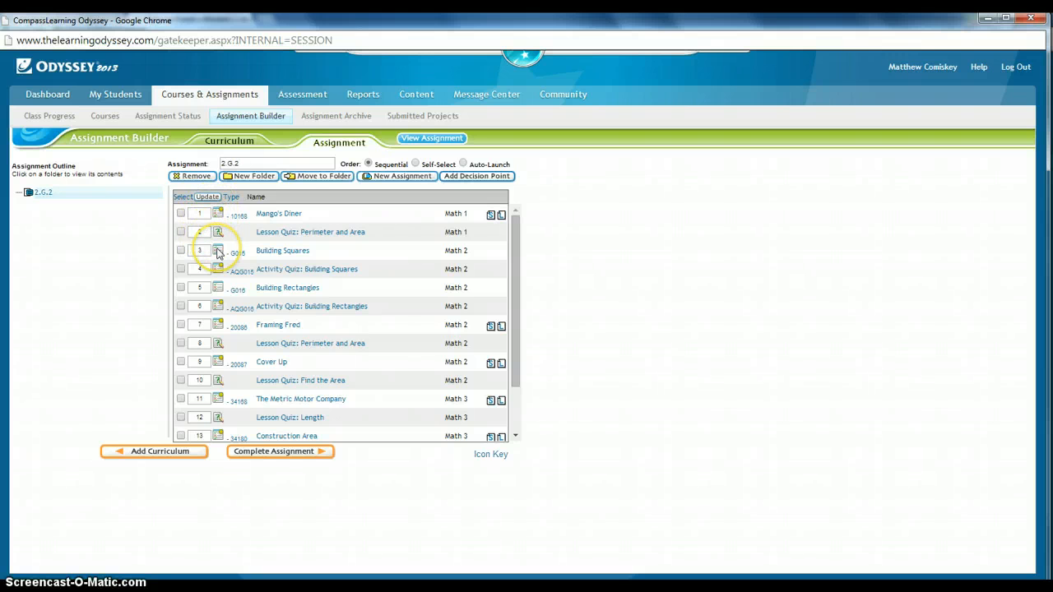
left_click(415, 165)
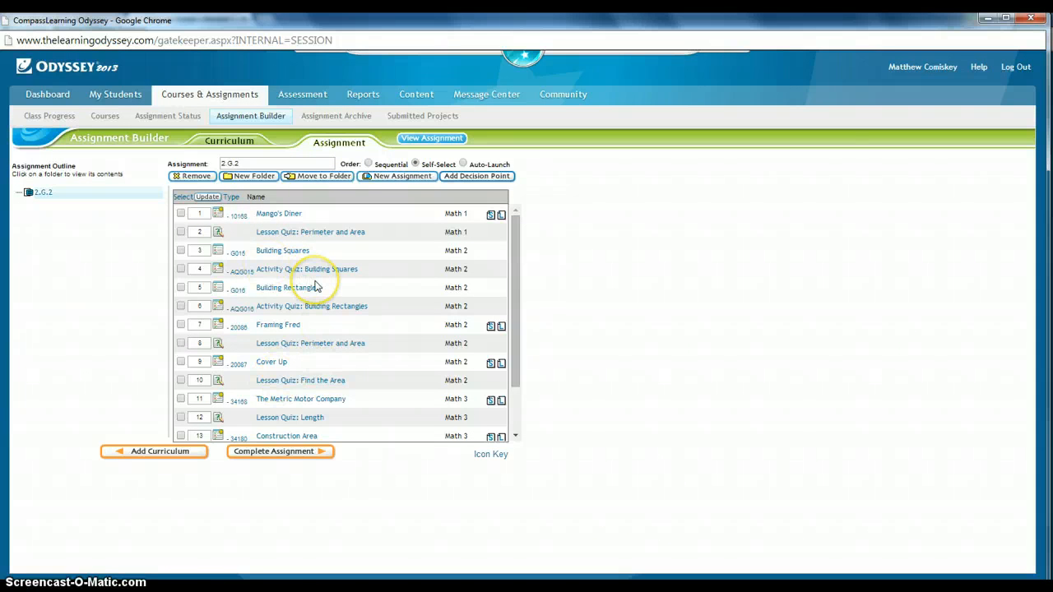
left_click(368, 164)
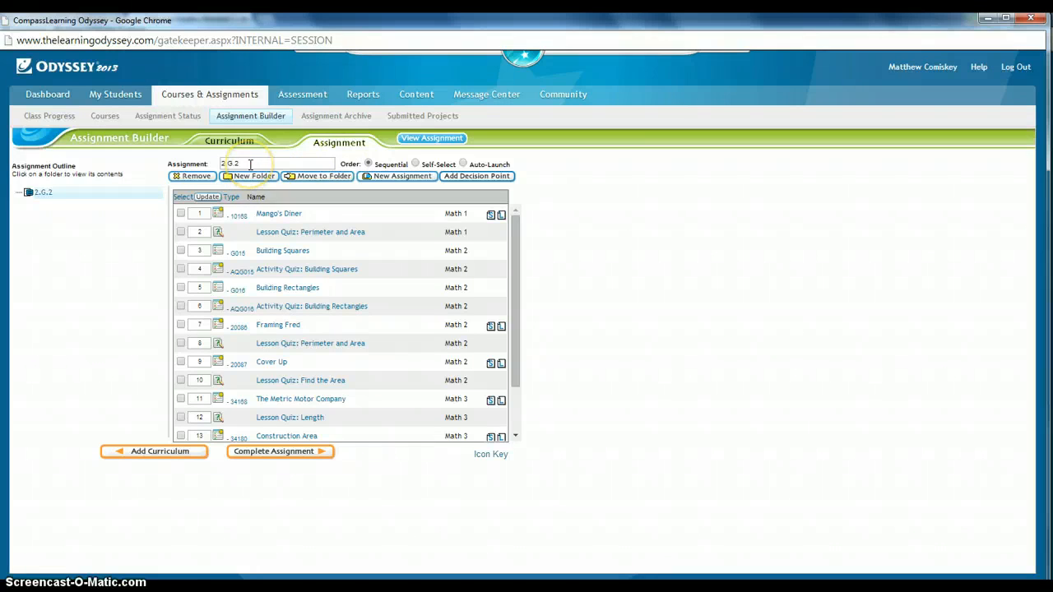
left_click(377, 167)
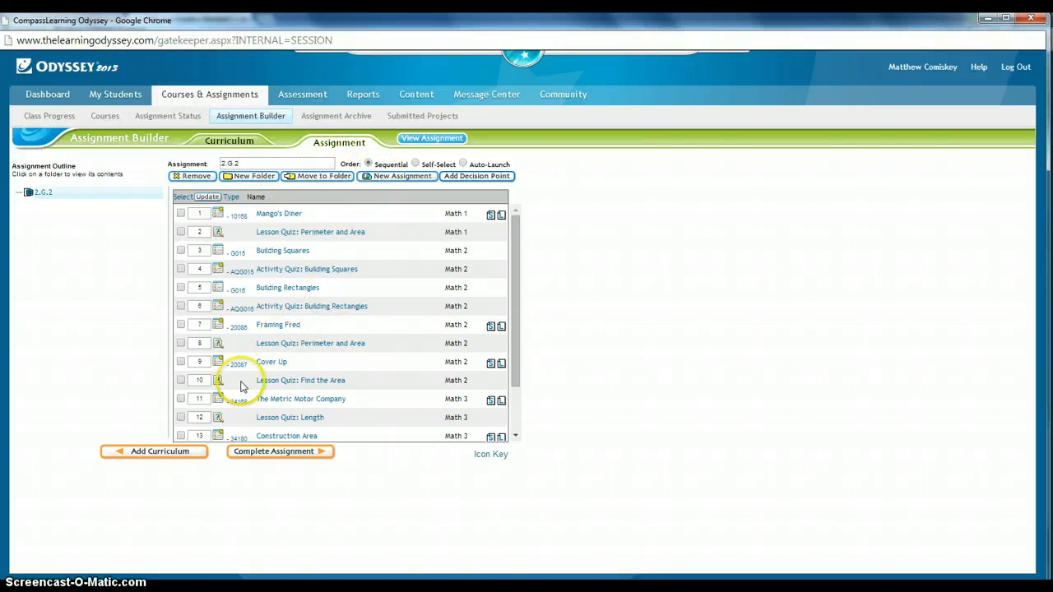
Complete the assignment with availability kept at My Assignments and continue to the selection of classes and students.
left_click(280, 455)
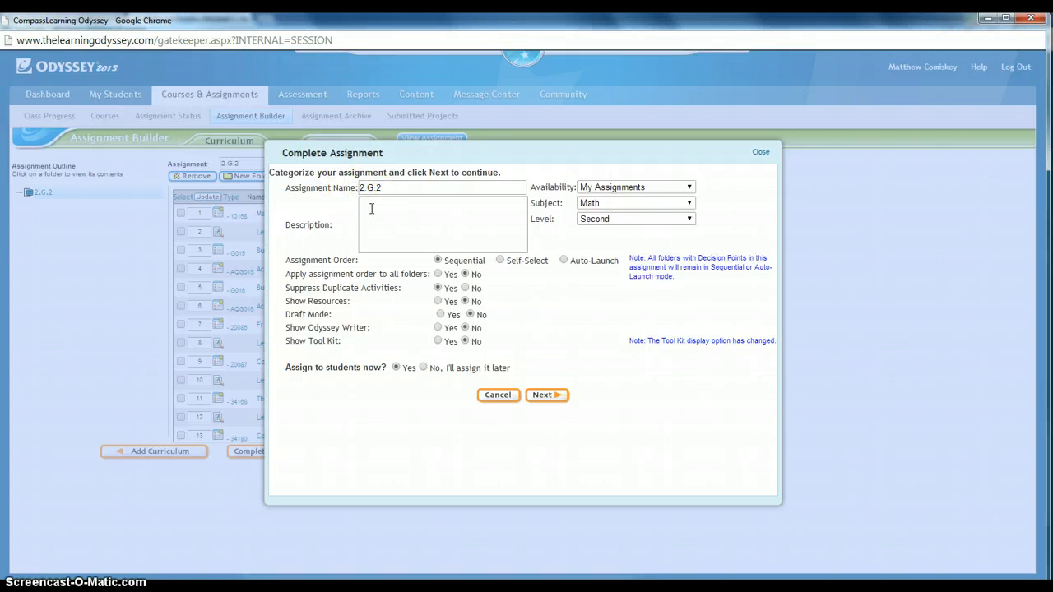
left_click(639, 188)
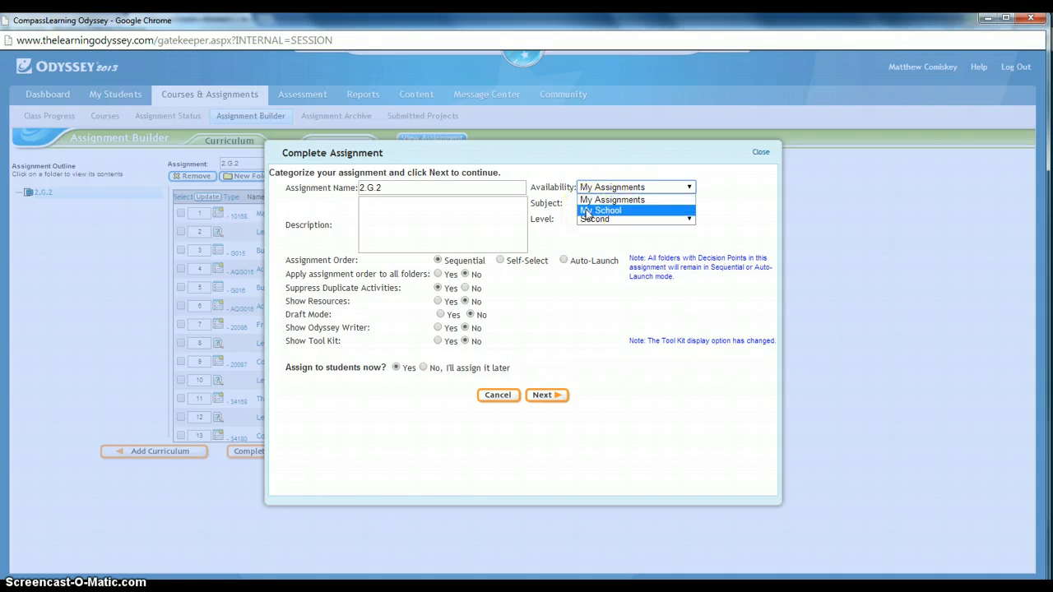
left_click(613, 214)
left_click(621, 235)
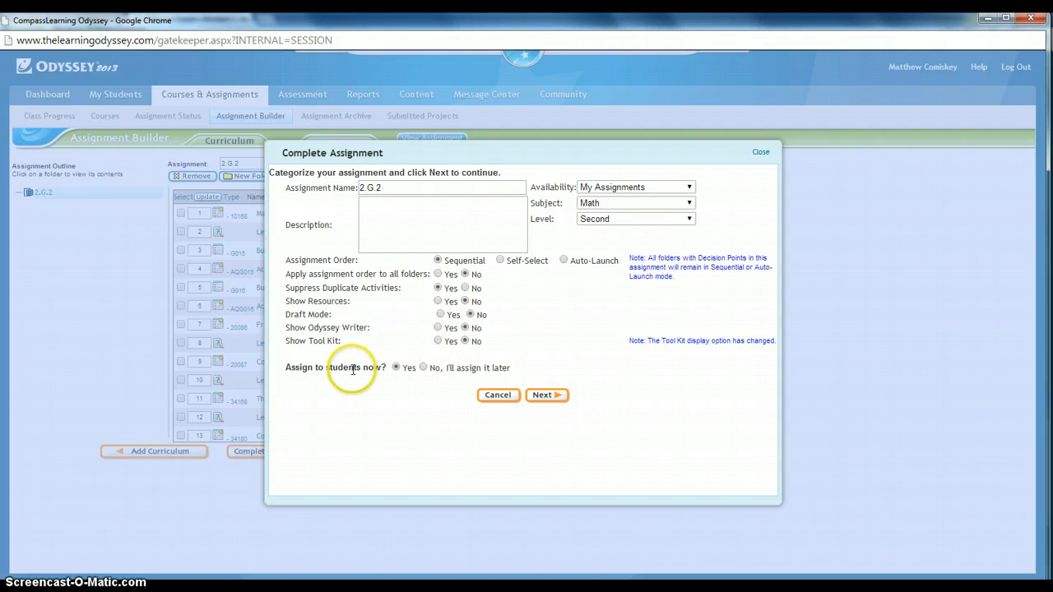
left_click(557, 396)
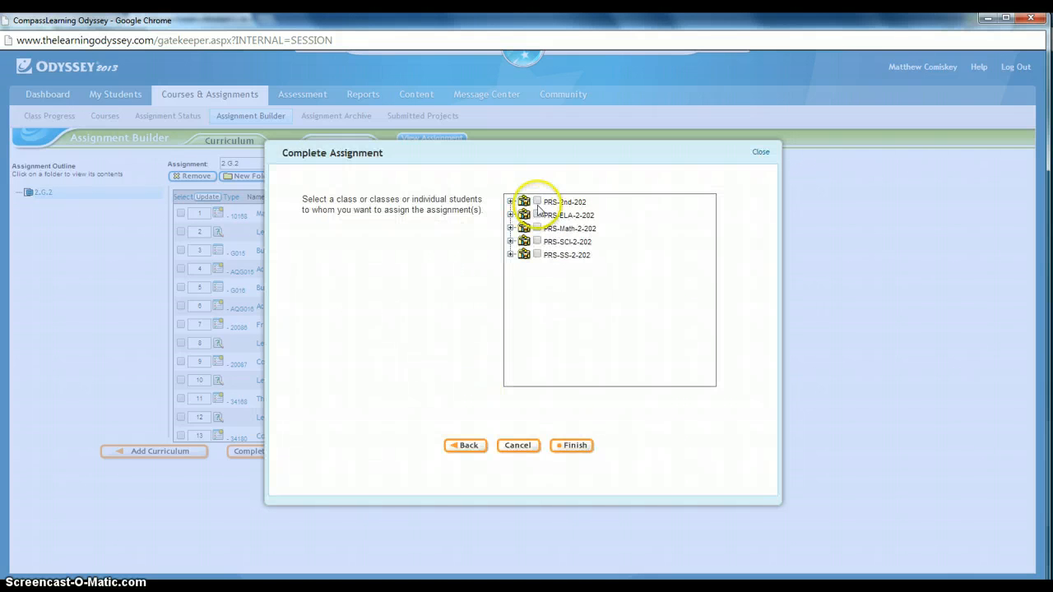
Try selecting individual students within class PRS-2nd-202 instead of the whole class.
left_click(538, 203)
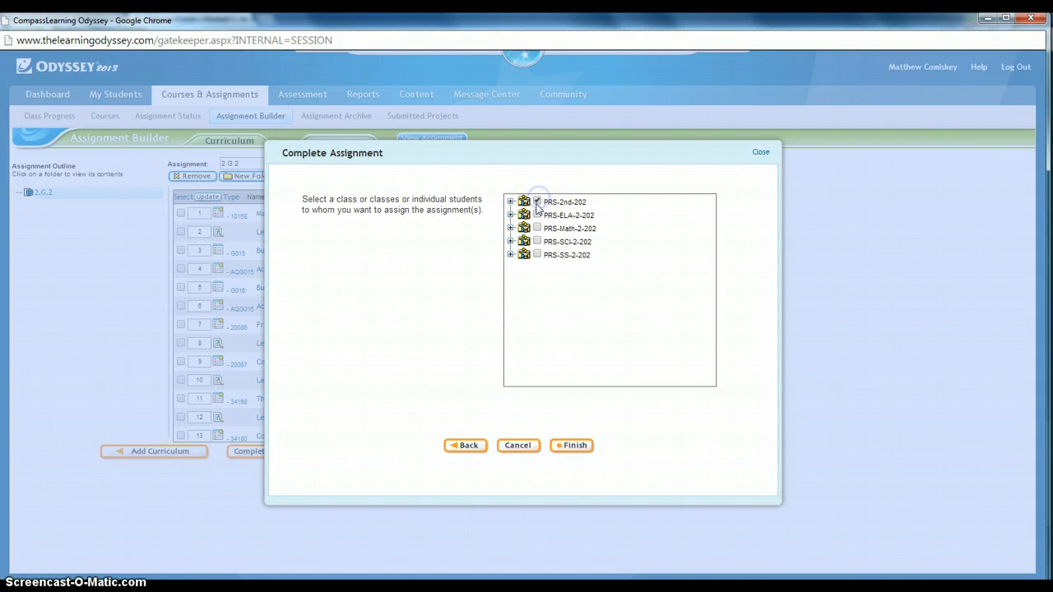
left_click(510, 202)
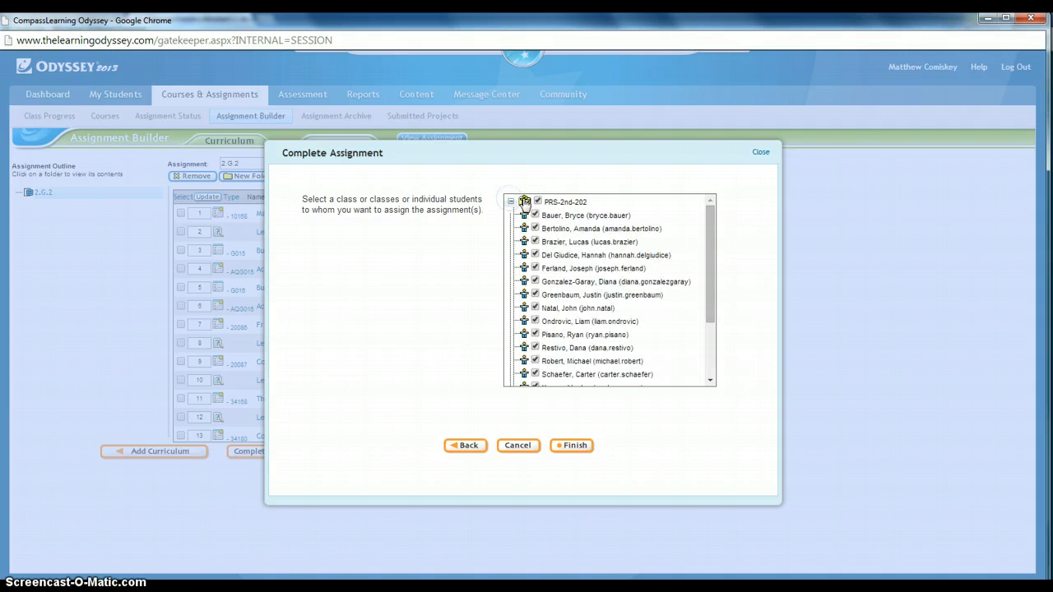
left_click(538, 202)
left_click(535, 215)
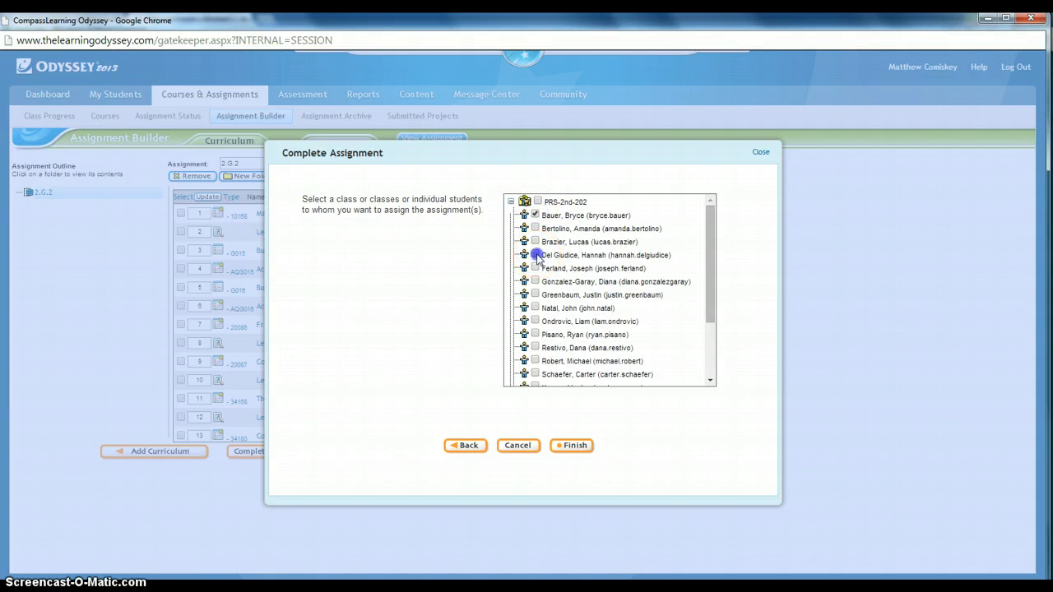
Assign the assignment to the whole PRS-2nd-202 class, finish, and review the list of assigned students.
left_click(532, 200)
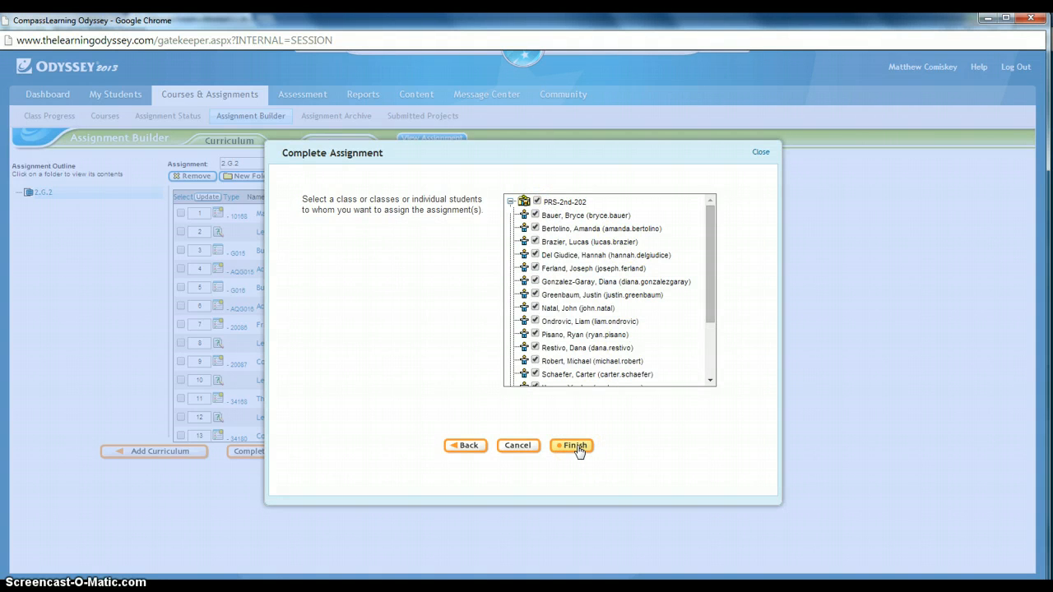
left_click(576, 446)
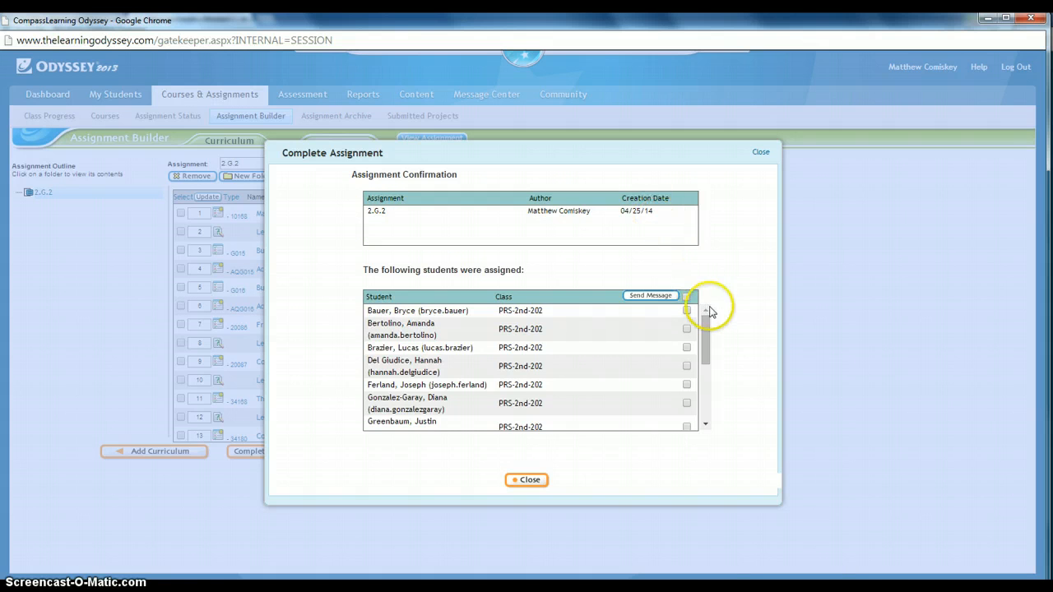
left_click_drag(705, 329, 706, 412)
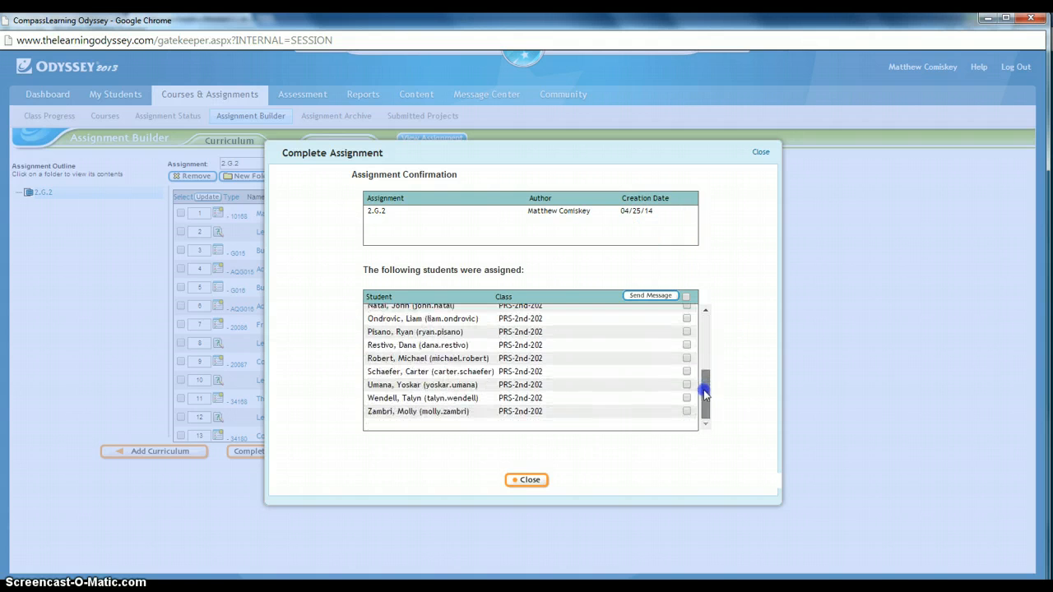
Close the assignment confirmation and log out of the teacher account.
left_click(528, 480)
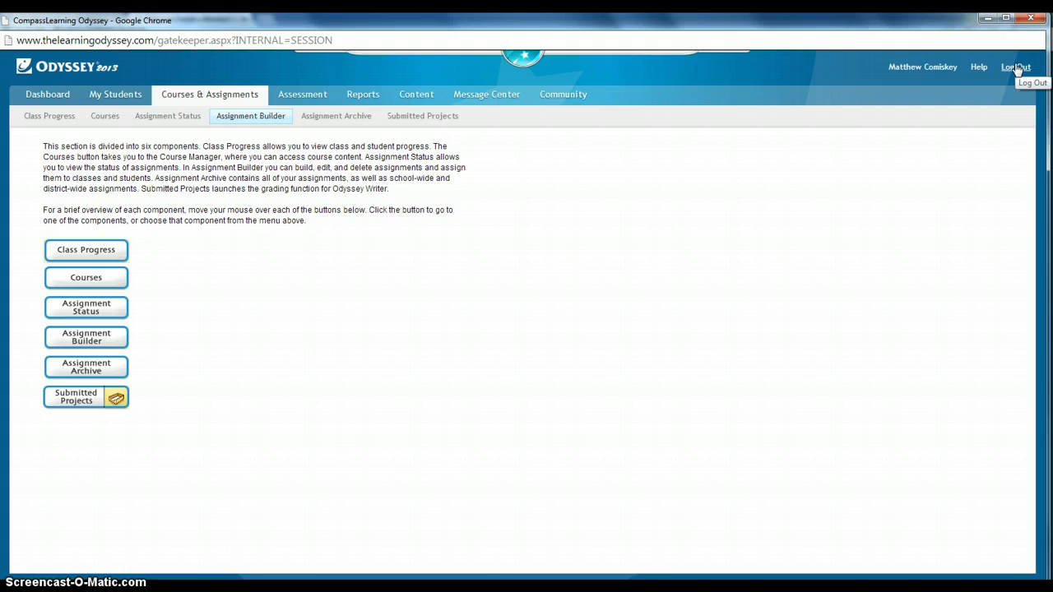
left_click(50, 103)
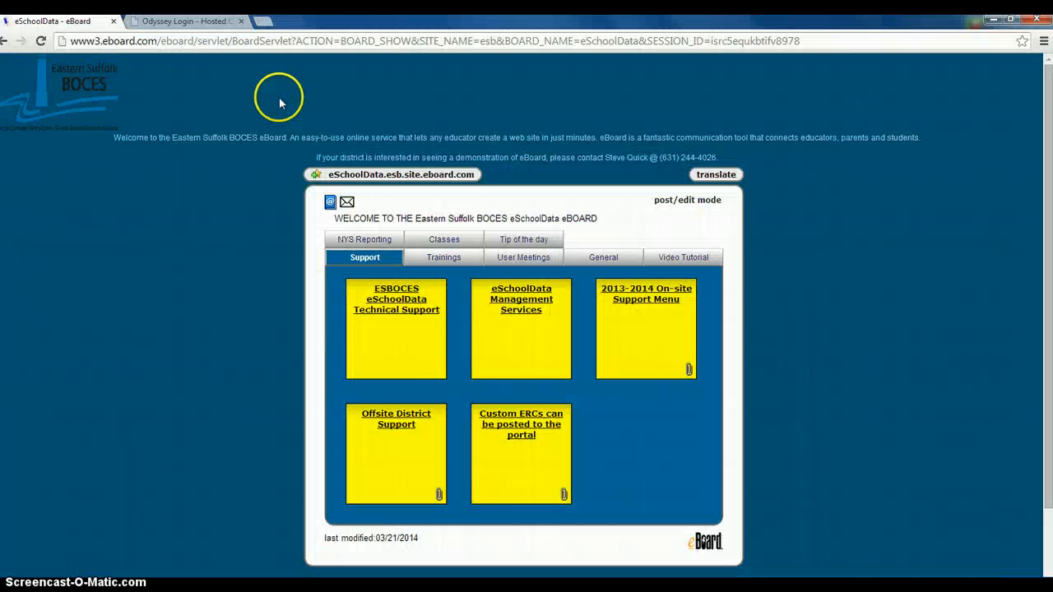
Log in to CompassLearning Odyssey at the Pulaski school with an assigned student's user name and account password.
left_click(205, 22)
left_click(607, 149)
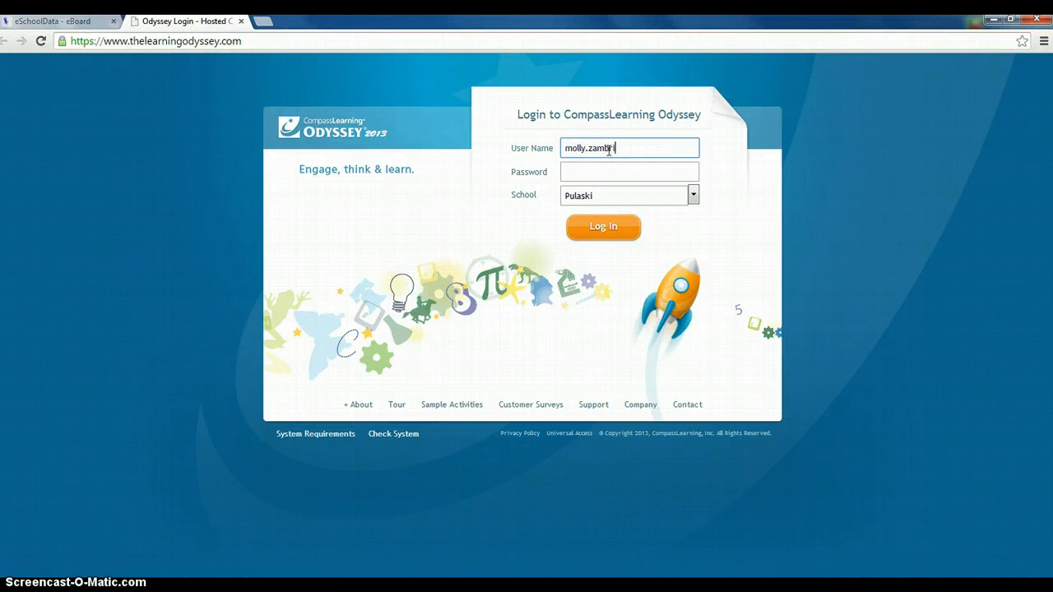
key("Tab")
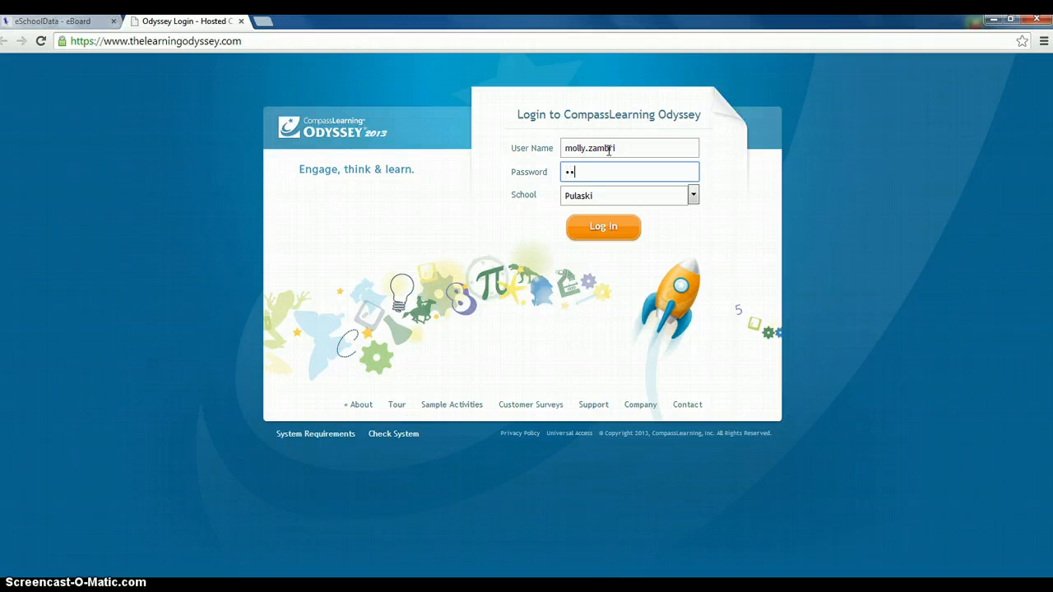
key("Return")
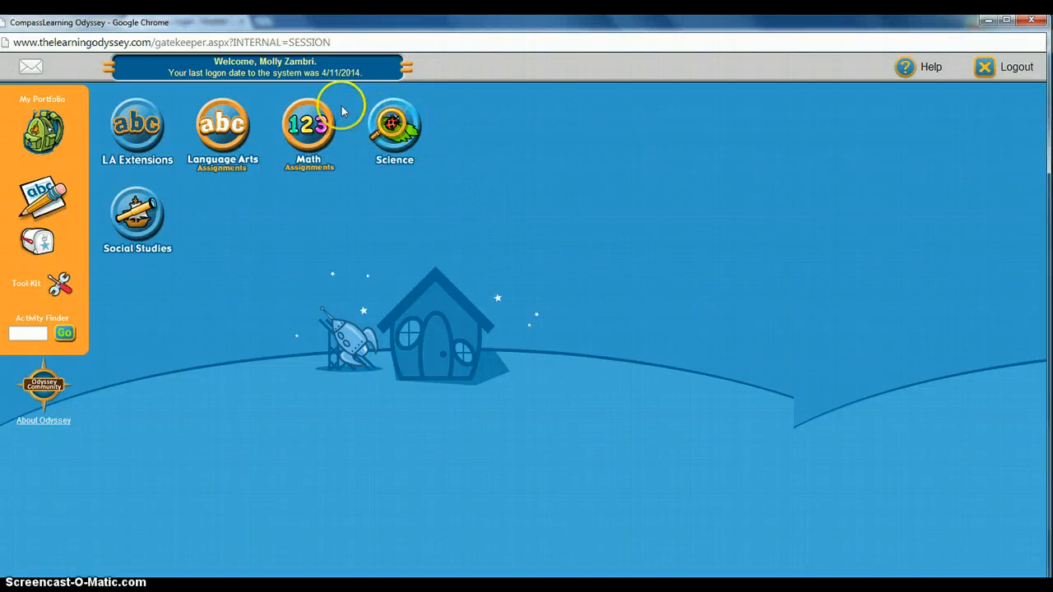
Open the student's Math assignments, examine the activities and quizzes inside the 2.G.2 assignment, and return to the assignment list.
left_click(307, 132)
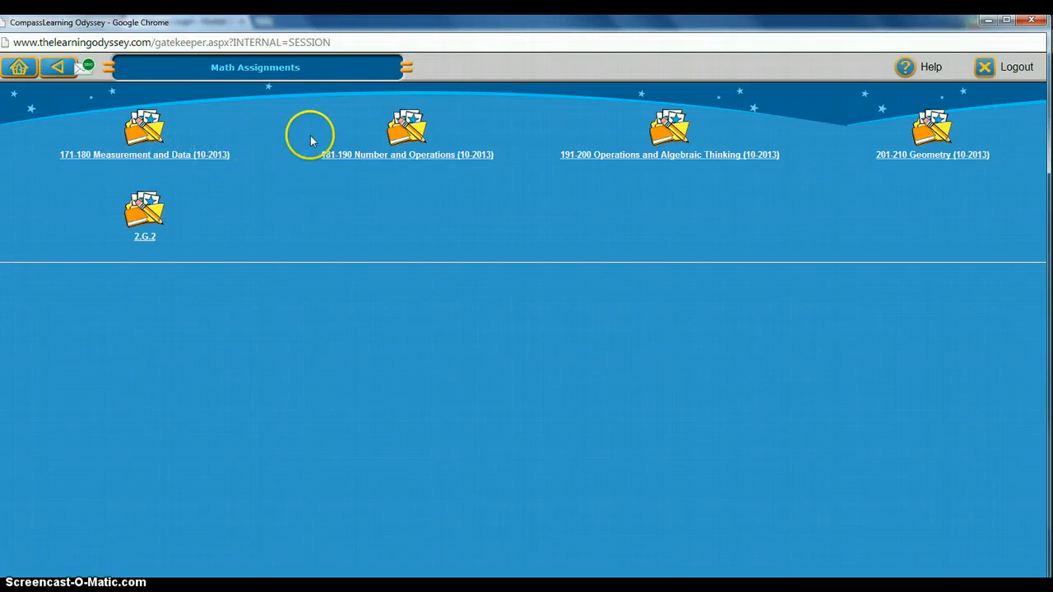
left_click(146, 218)
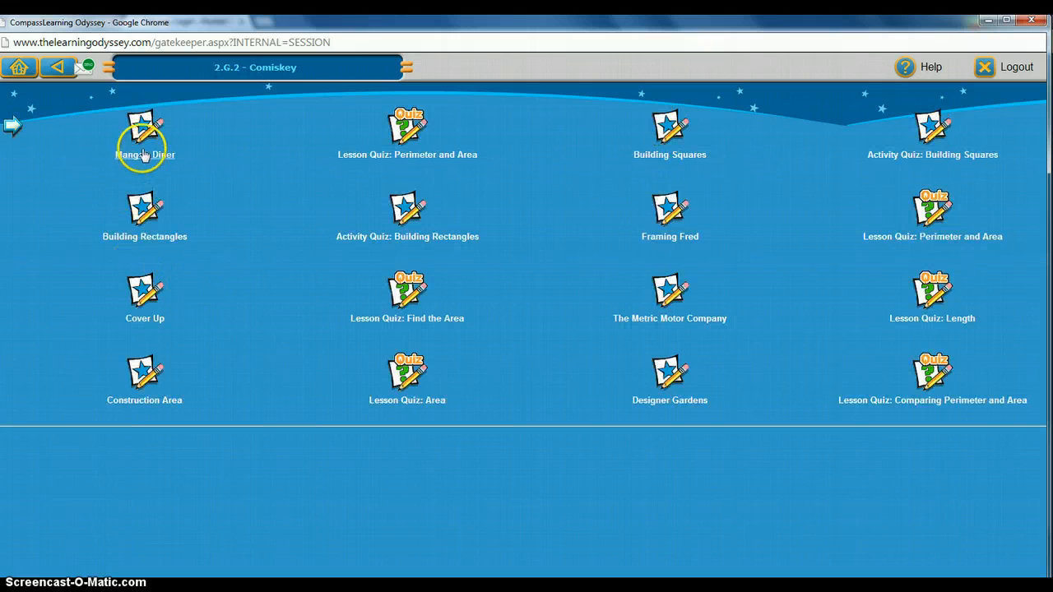
left_click(54, 66)
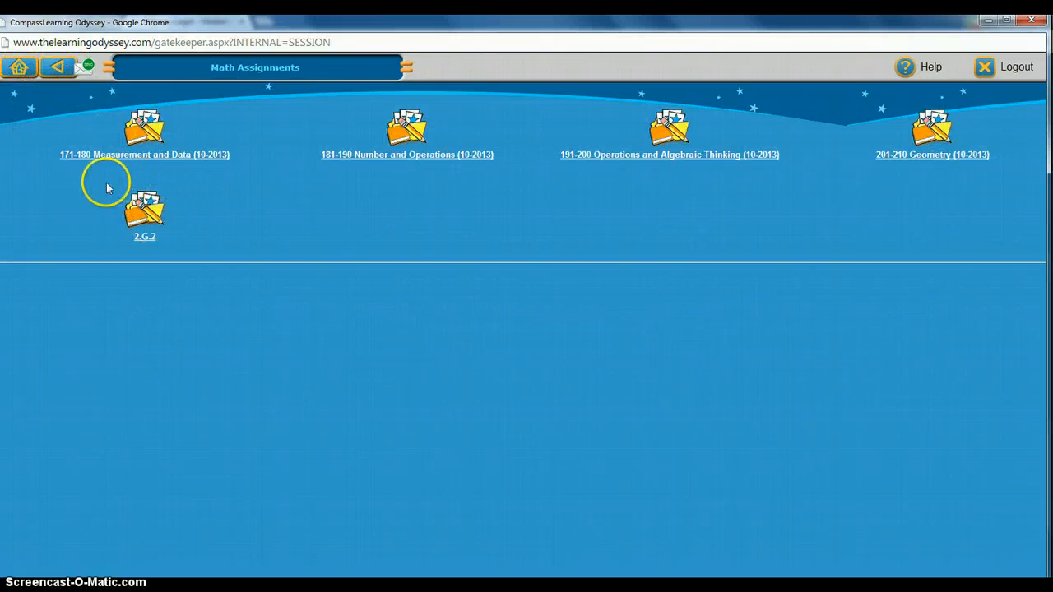
left_click(145, 242)
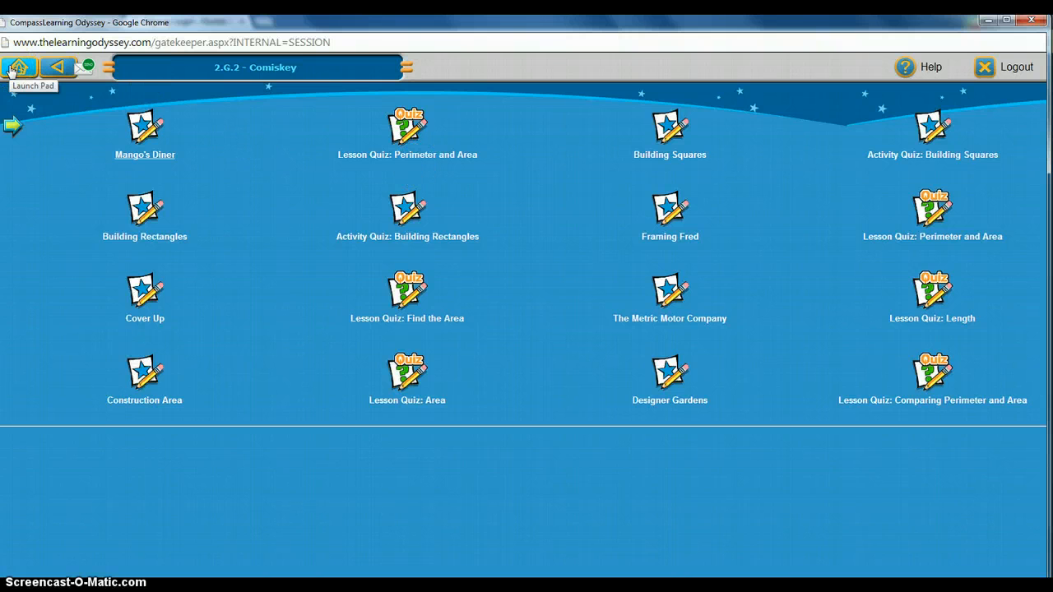
left_click(57, 66)
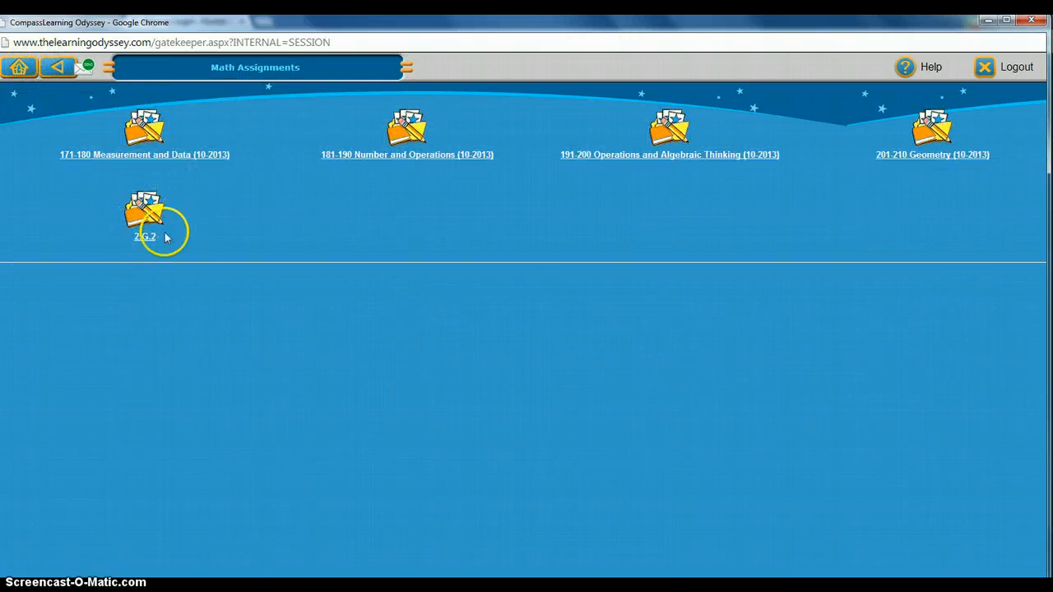